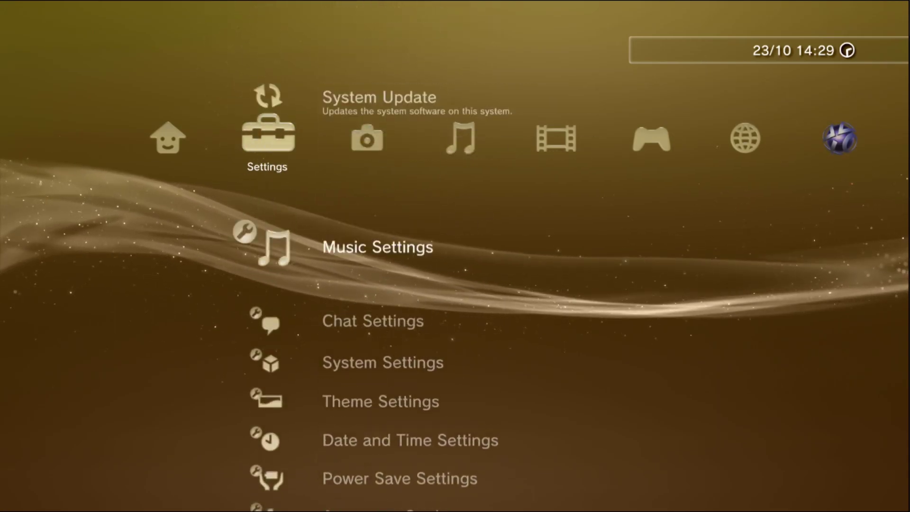
Step: Move from System Update across the XMB columns to the Game category with the D-pad
{"action": "key", "text": "Down"}
{"action": "key", "text": "Right"}
{"action": "key", "text": "Right"}
{"action": "key", "text": "Right"}
{"action": "key", "text": "Right"}
{"action": "key", "text": "Right"}
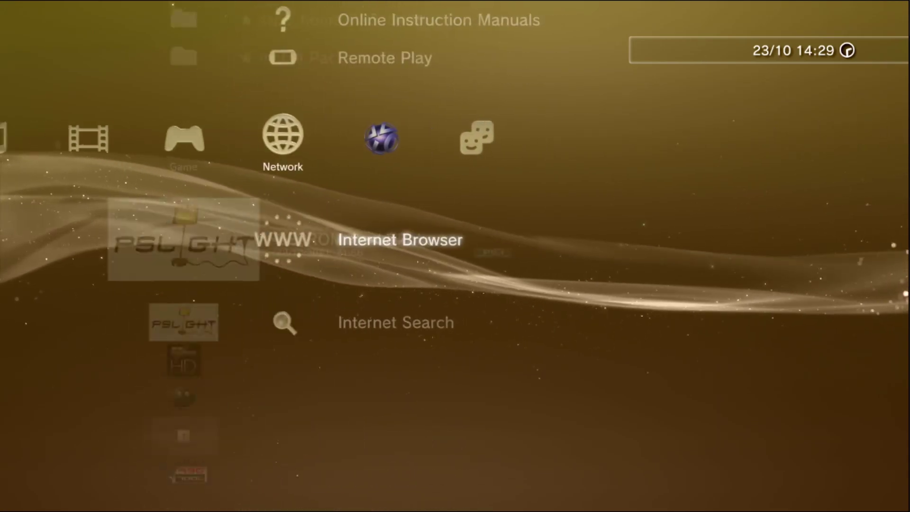
{"action": "key", "text": "Left"}
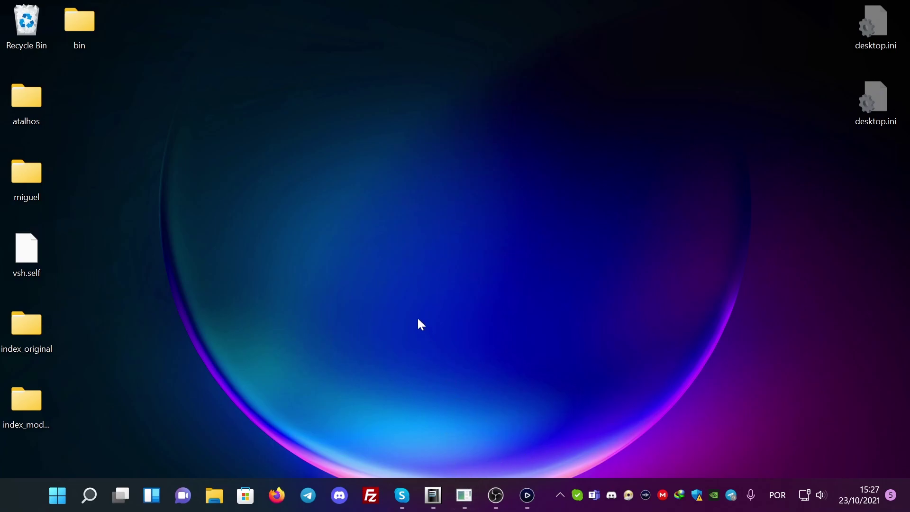
Step: Bring ProDG to the front and open the 192.168.1.14 target's Set File-Serving Directory (app_home/) entry
{"action": "left_click", "coordinate": [433, 497]}
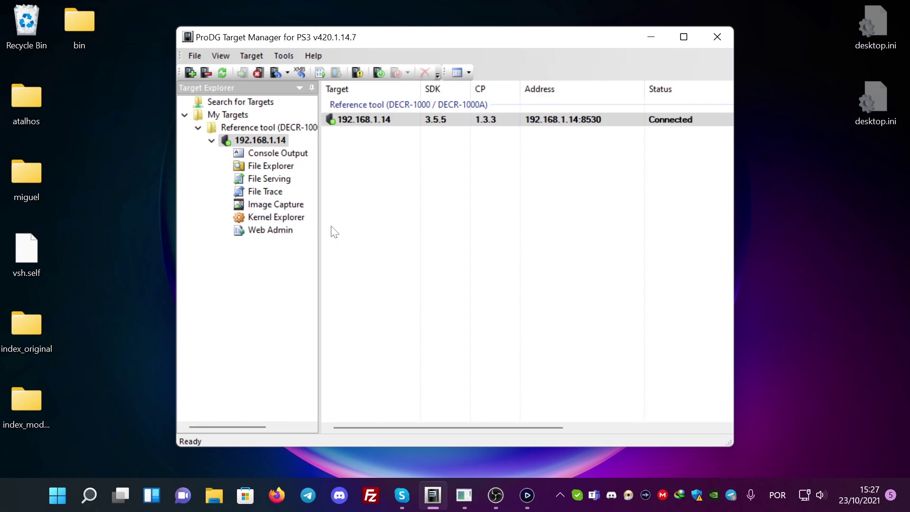
{"action": "right_click", "coordinate": [273, 144]}
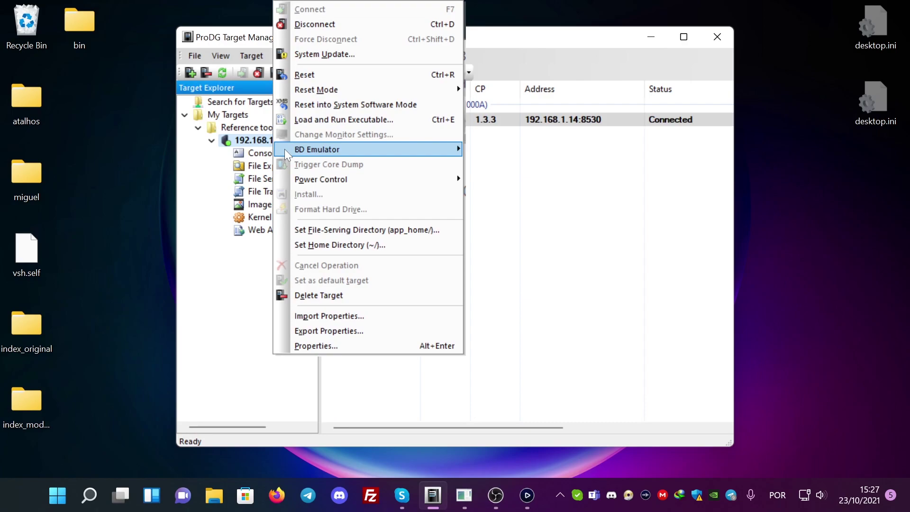
{"action": "mouse_move", "coordinate": [284, 149]}
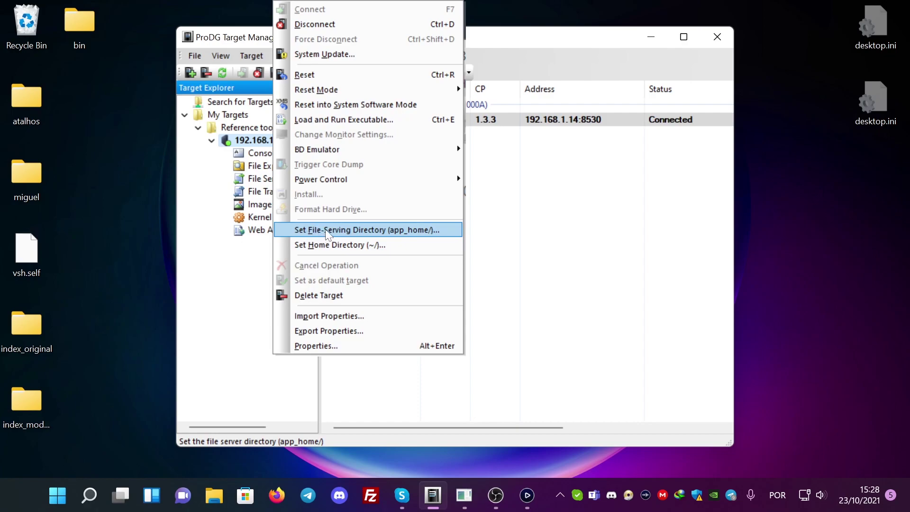
Step: Select Desktop > index_original as the devkit's app_home file-serving directory
{"action": "left_click", "coordinate": [325, 229]}
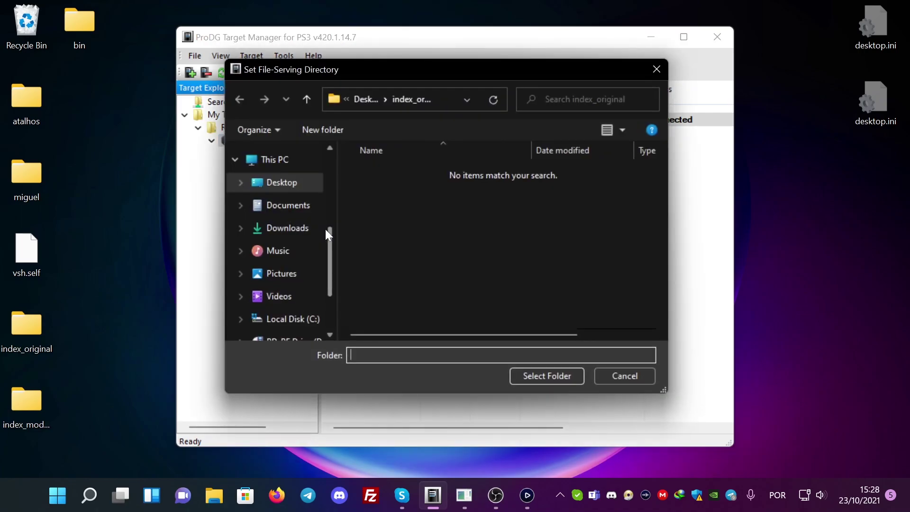
{"action": "left_click", "coordinate": [360, 99]}
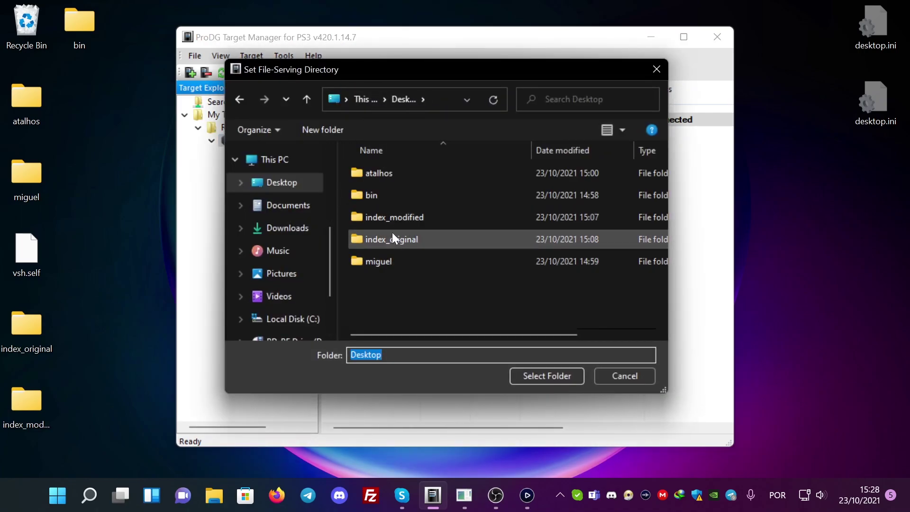
{"action": "mouse_move", "coordinate": [387, 215]}
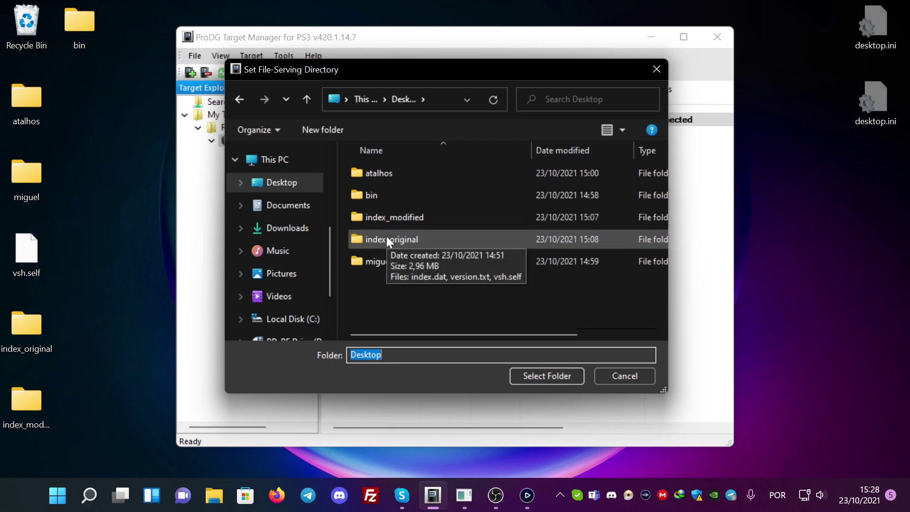
{"action": "left_click", "coordinate": [386, 238]}
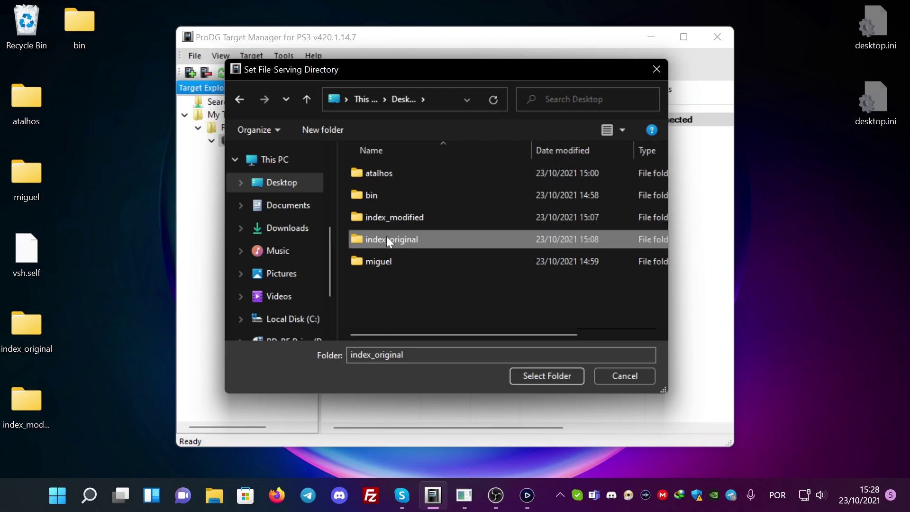
{"action": "double_click", "coordinate": [387, 238]}
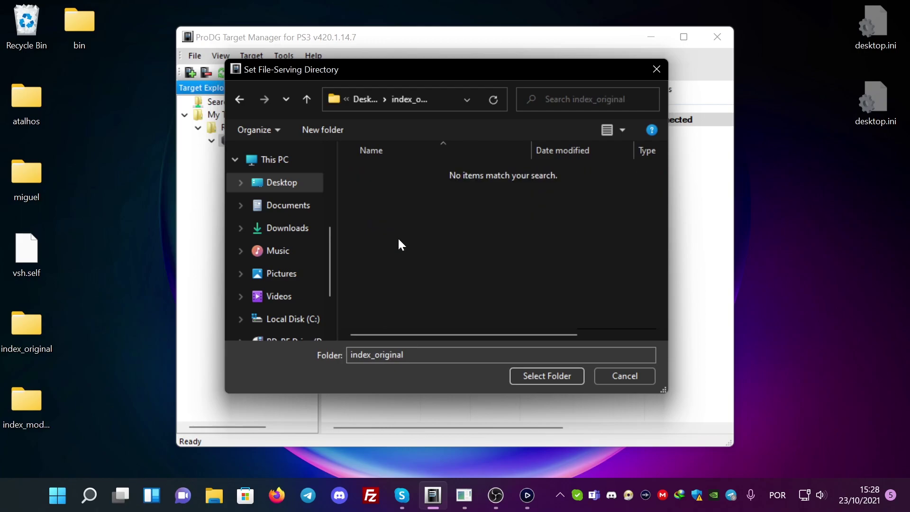
{"action": "left_click", "coordinate": [553, 375]}
{"action": "double_click", "coordinate": [26, 326]}
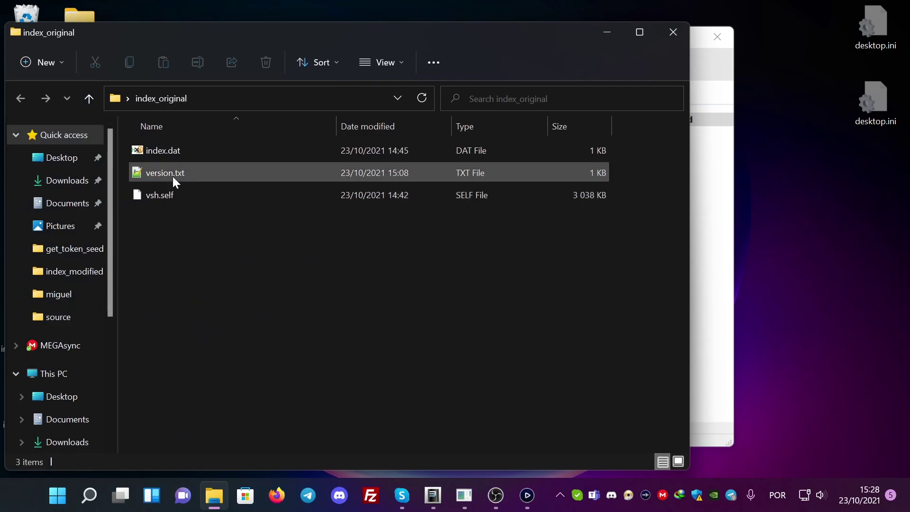
{"action": "double_click", "coordinate": [173, 174]}
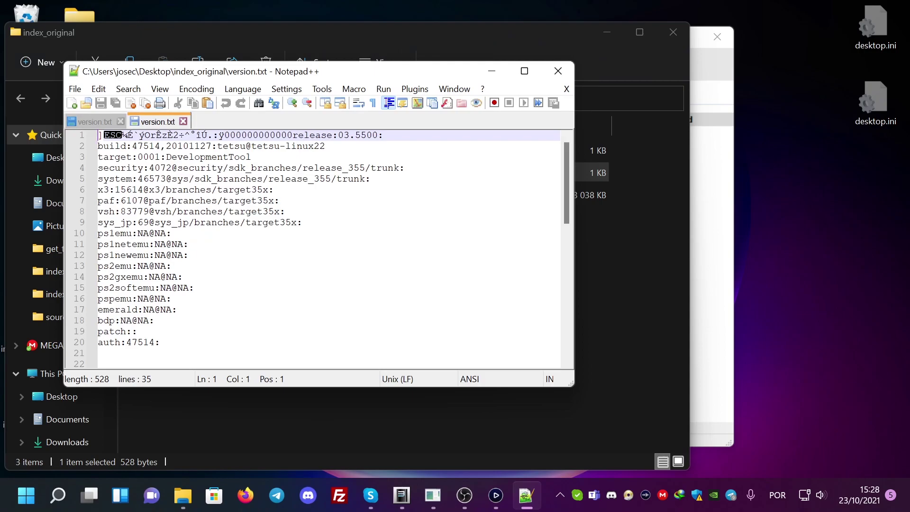
{"action": "left_click", "coordinate": [338, 135]}
{"action": "key", "text": "shift+Right"}
{"action": "key", "text": "shift+Right"}
{"action": "key", "text": "shift+Right"}
{"action": "key", "text": "shift+Right"}
{"action": "key", "text": "shift+Right"}
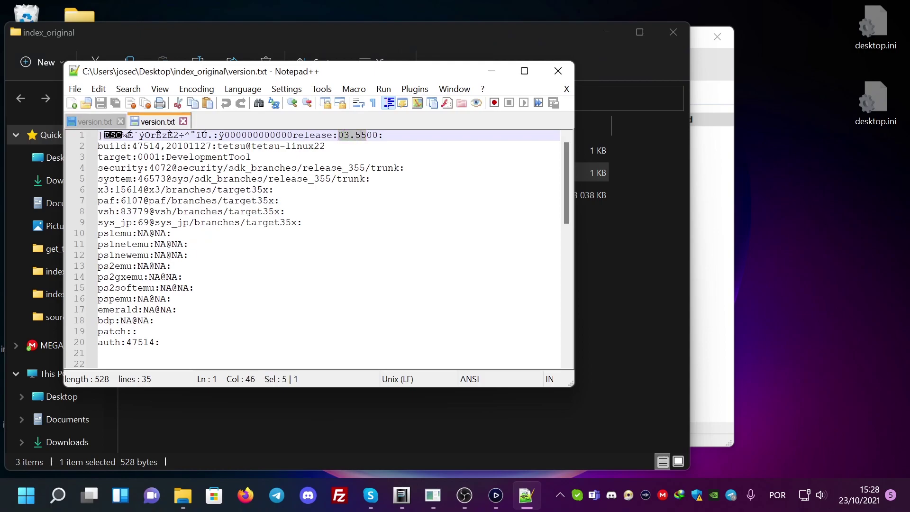
{"action": "left_click", "coordinate": [558, 72]}
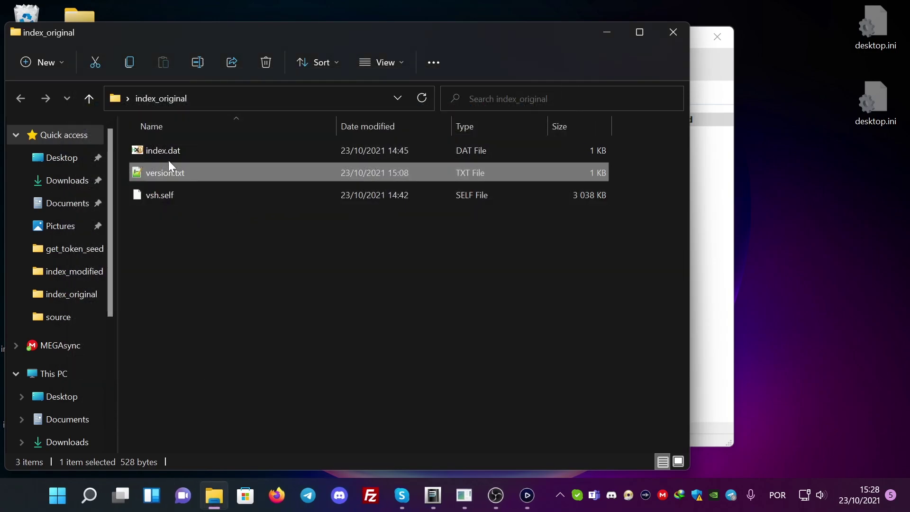
{"action": "left_click", "coordinate": [167, 151]}
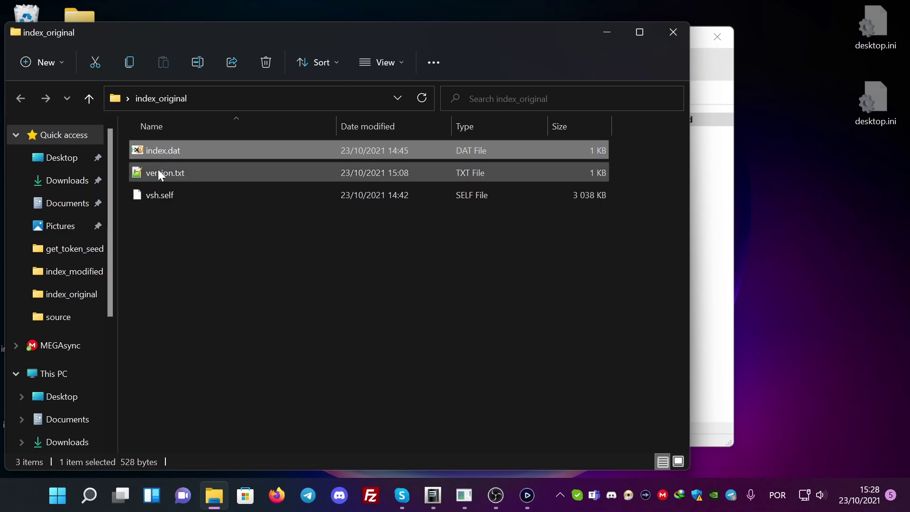
{"action": "left_click", "coordinate": [166, 199]}
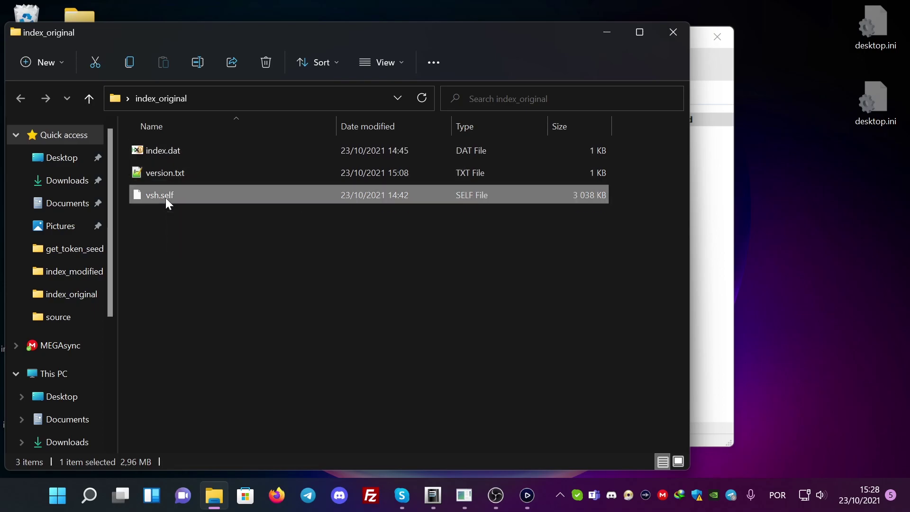
Step: Close the index_original window and reset the 192.168.1.14 devkit into System Software Mode
{"action": "left_click", "coordinate": [674, 32]}
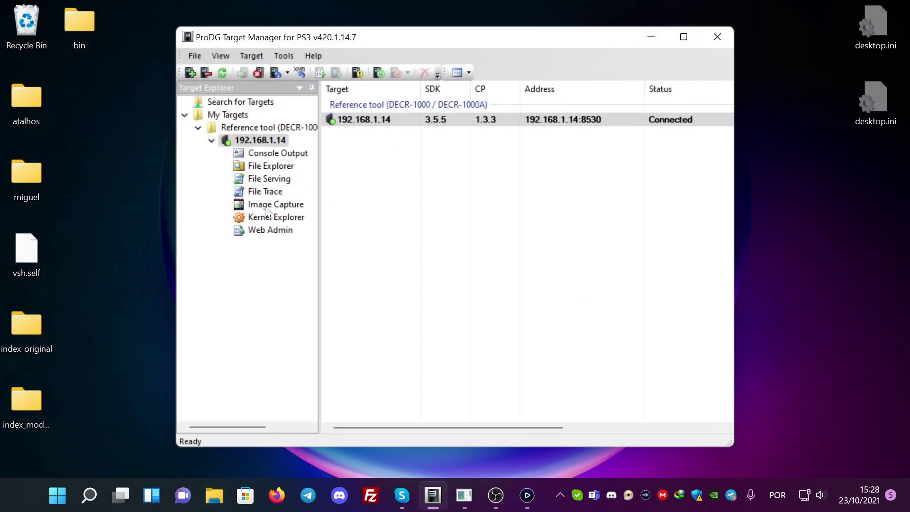
{"action": "right_click", "coordinate": [276, 141]}
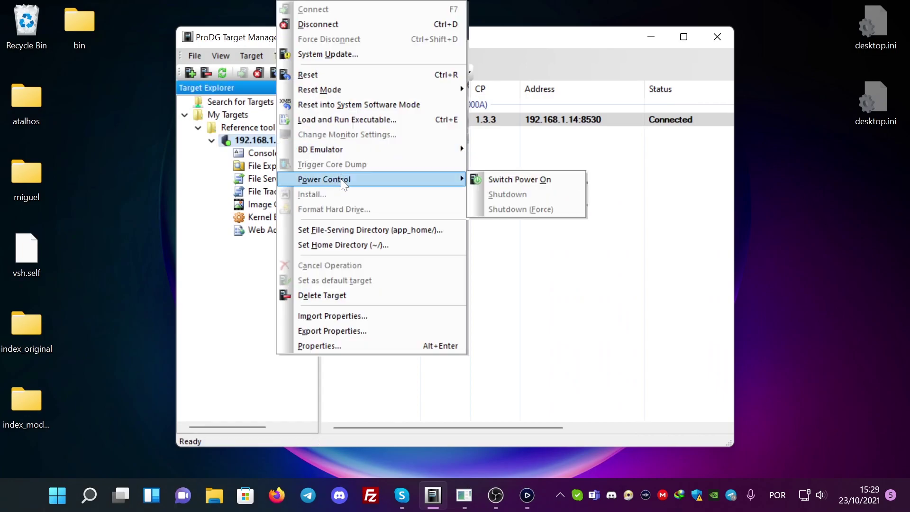
{"action": "mouse_move", "coordinate": [342, 180]}
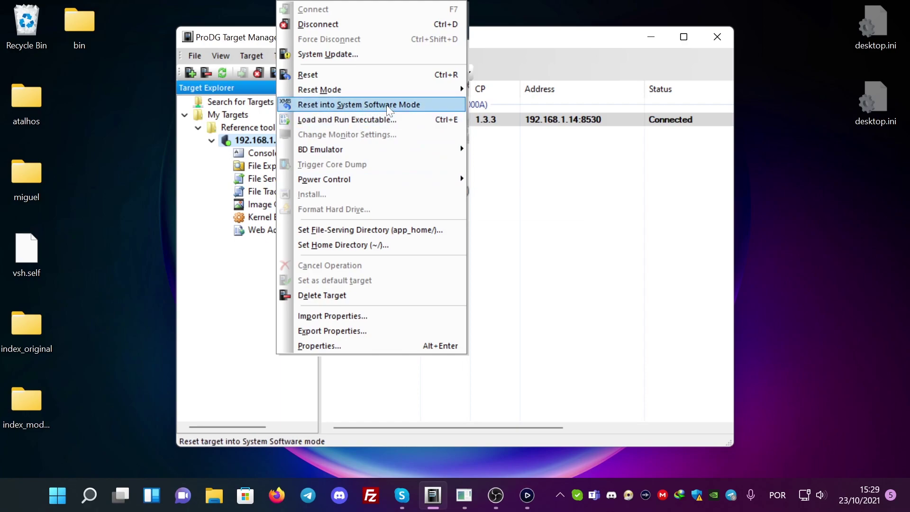
{"action": "mouse_move", "coordinate": [385, 91]}
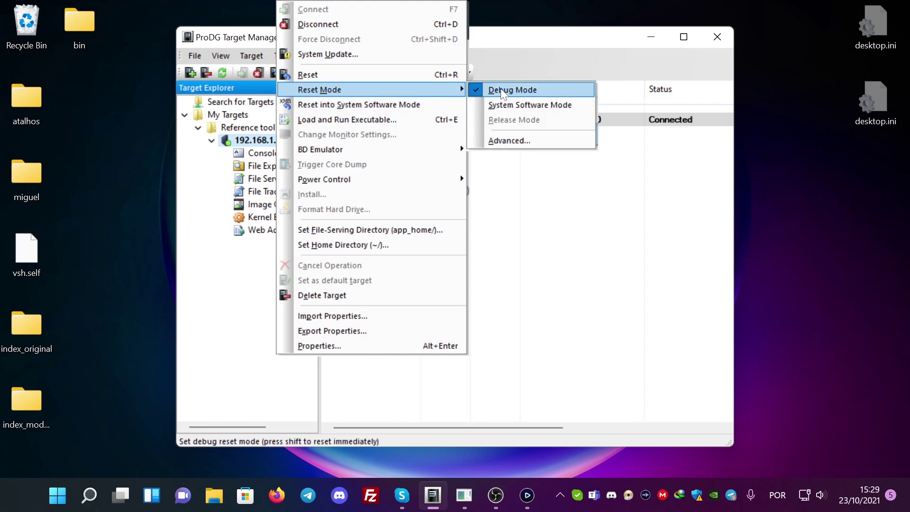
{"action": "left_click", "coordinate": [373, 108]}
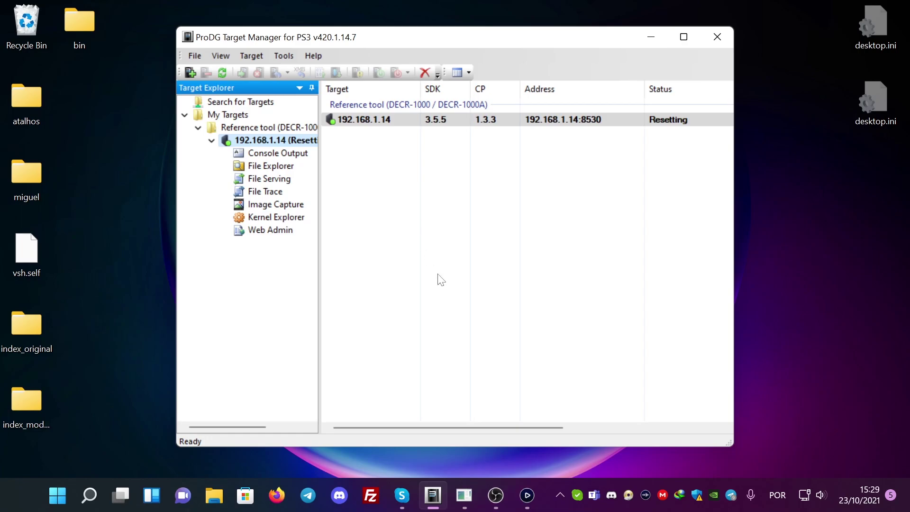
{"action": "mouse_move", "coordinate": [530, 502]}
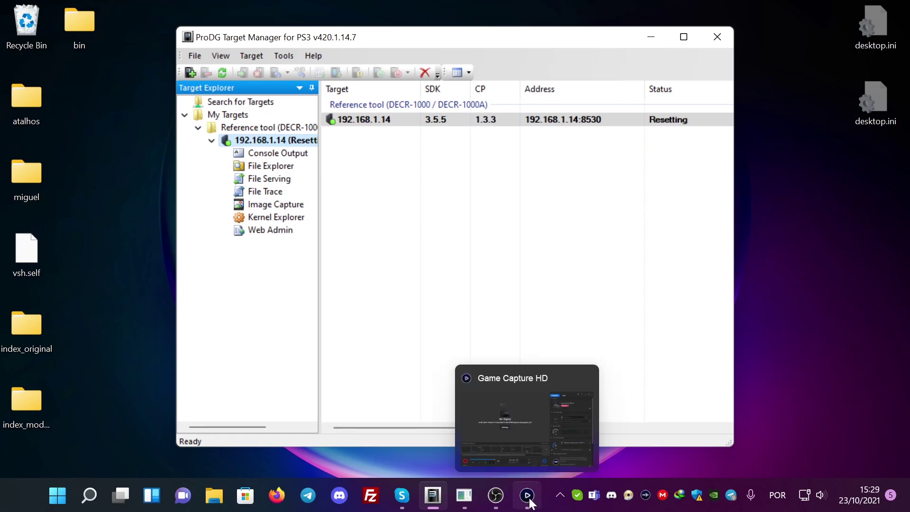
Step: Bring up the live console capture and navigate to the XMB Settings list
{"action": "left_click", "coordinate": [528, 497]}
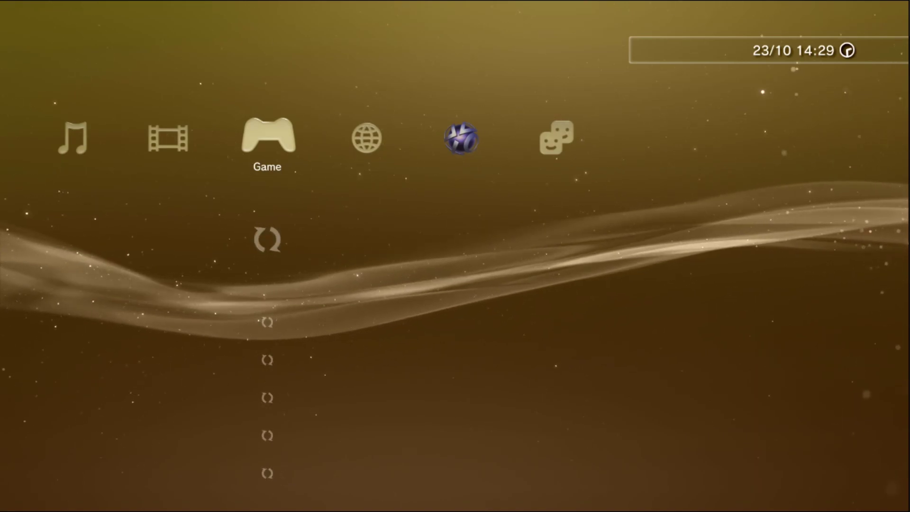
{"action": "key", "text": "Left"}
{"action": "key", "text": "Left"}
{"action": "key", "text": "Left"}
{"action": "key", "text": "Left"}
{"action": "key", "text": "Left"}
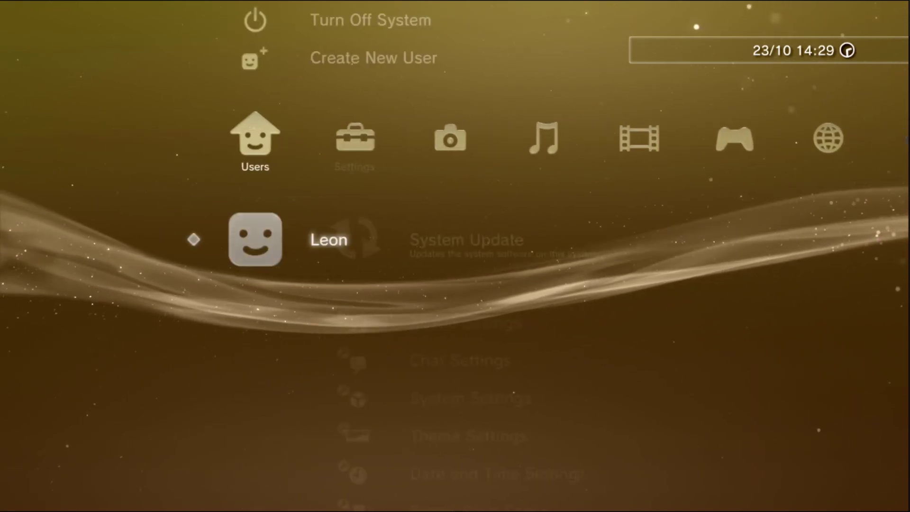
{"action": "key", "text": "Right"}
{"action": "key", "text": "Down"}
{"action": "key", "text": "Down"}
{"action": "key", "text": "Down"}
{"action": "key", "text": "Down"}
{"action": "key", "text": "Down"}
{"action": "key", "text": "Down"}
{"action": "key", "text": "Down"}
{"action": "key", "text": "Down"}
{"action": "key", "text": "Down"}
{"action": "key", "text": "Down"}
{"action": "key", "text": "Down"}
{"action": "key", "text": "Down"}
{"action": "key", "text": "Down"}
{"action": "key", "text": "Down"}
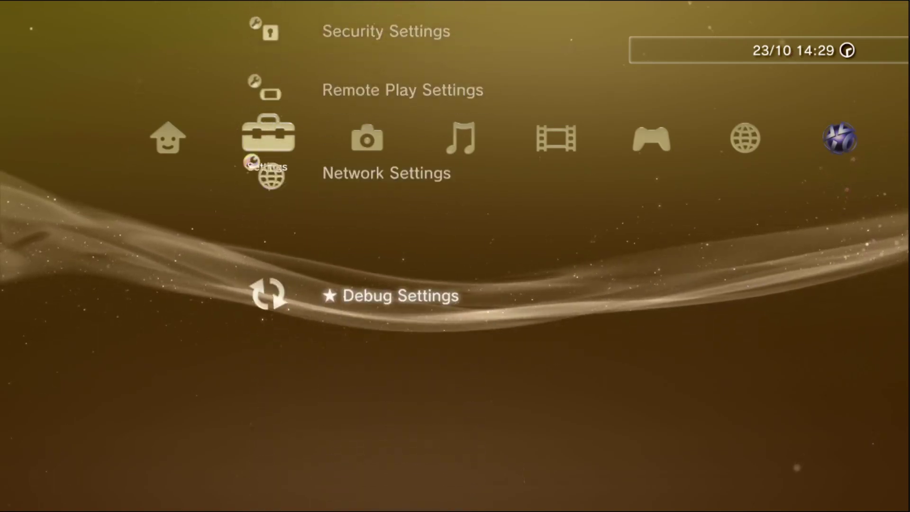
{"action": "key", "text": "Up"}
{"action": "key", "text": "Up"}
{"action": "key", "text": "Up"}
{"action": "key", "text": "Up"}
{"action": "key", "text": "Up"}
{"action": "key", "text": "Up"}
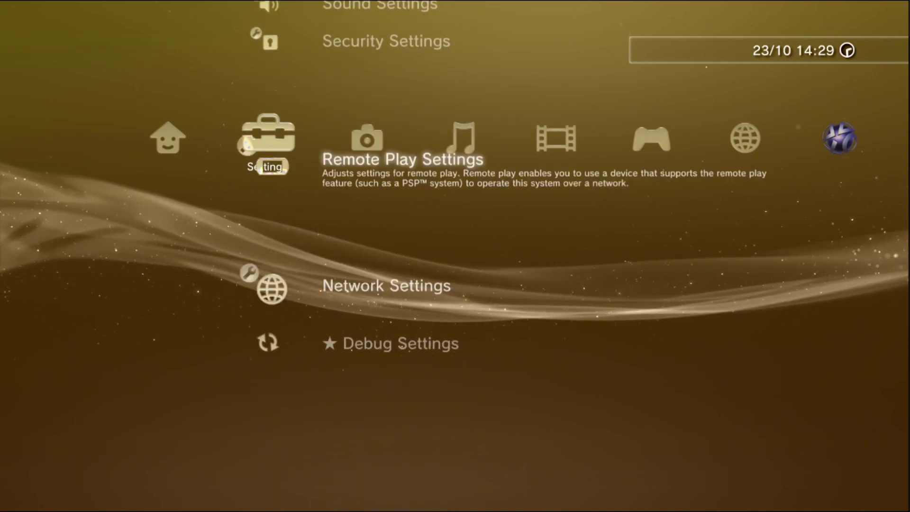
{"action": "key", "text": "Up"}
{"action": "key", "text": "Up"}
{"action": "key", "text": "Up"}
{"action": "key", "text": "Up"}
{"action": "key", "text": "Up"}
{"action": "key", "text": "Up"}
{"action": "key", "text": "Up"}
{"action": "key", "text": "Up"}
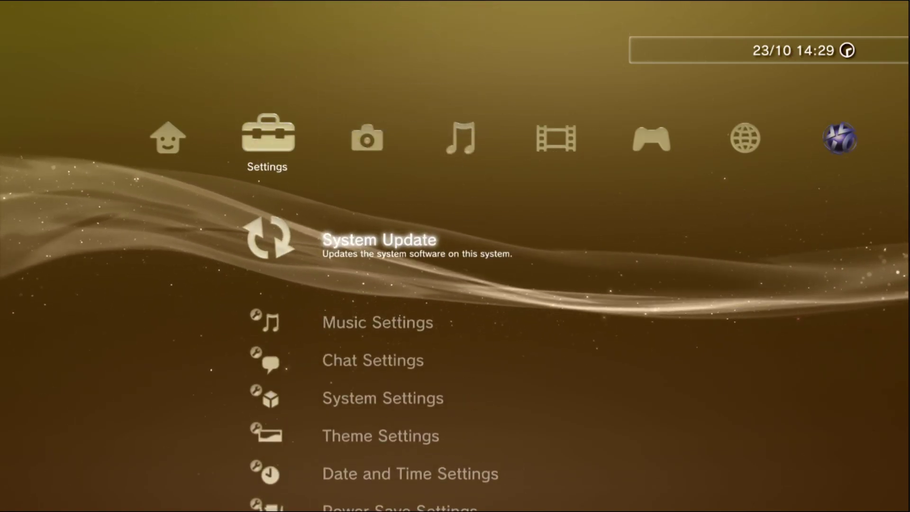
{"action": "key", "text": "Right"}
{"action": "key", "text": "Right"}
{"action": "key", "text": "Right"}
{"action": "key", "text": "Right"}
{"action": "key", "text": "Right"}
{"action": "key", "text": "Left"}
{"action": "key", "text": "Left"}
{"action": "key", "text": "Left"}
{"action": "key", "text": "Left"}
{"action": "key", "text": "Left"}
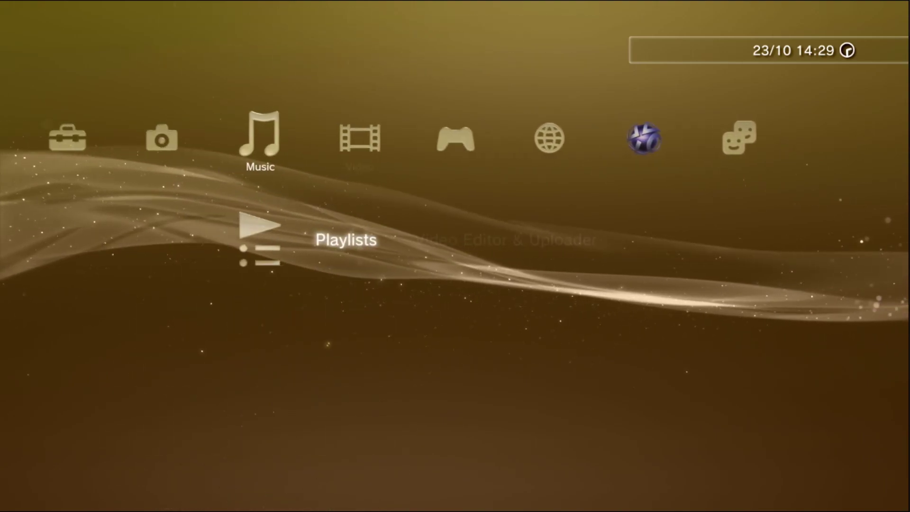
{"action": "key", "text": "Up"}
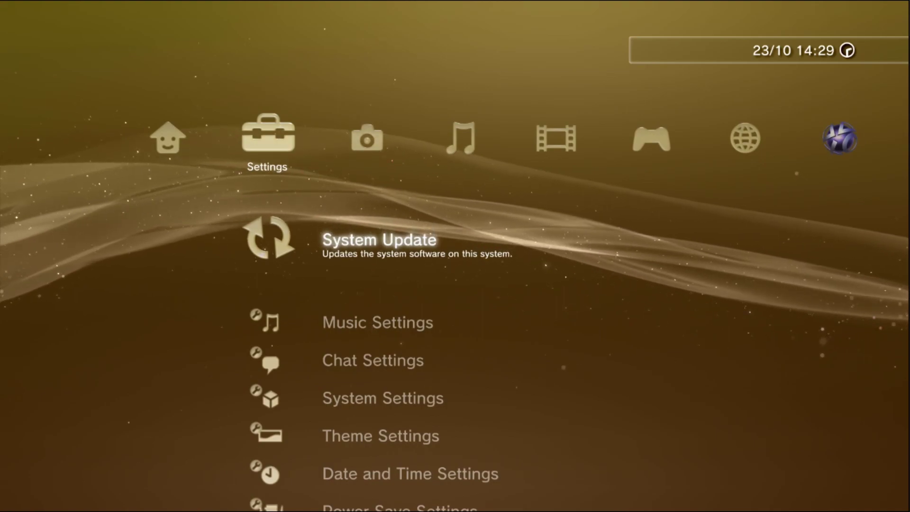
{"action": "key", "text": "Down"}
Step: Open System Settings > System Information showing Version 3.55, then back out to the list
{"action": "key", "text": "Down"}
{"action": "key", "text": "Down"}
{"action": "key", "text": "Return"}
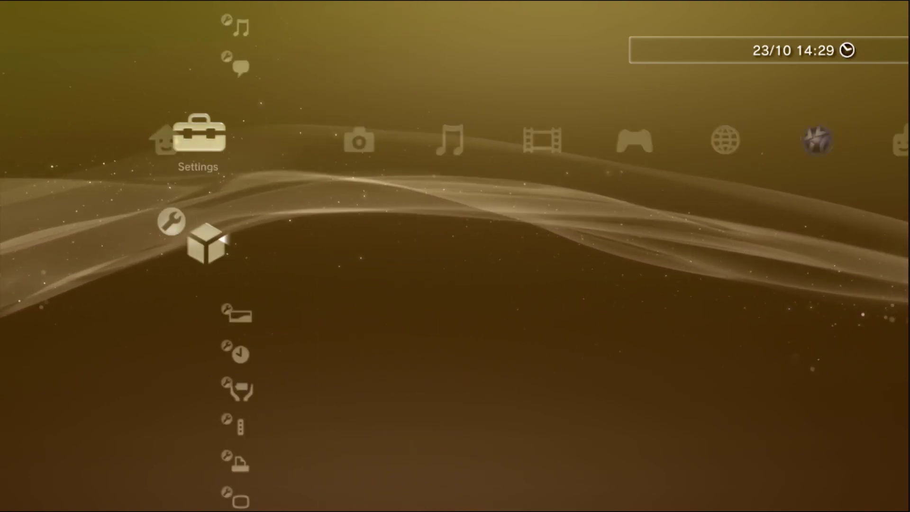
{"action": "key", "text": "Down"}
{"action": "key", "text": "Down"}
{"action": "key", "text": "Down"}
{"action": "key", "text": "Down"}
{"action": "key", "text": "Down"}
{"action": "key", "text": "Down"}
{"action": "key", "text": "Down"}
{"action": "key", "text": "Down"}
{"action": "key", "text": "Down"}
{"action": "key", "text": "Down"}
{"action": "key", "text": "Down"}
{"action": "key", "text": "Down"}
{"action": "key", "text": "Down"}
{"action": "key", "text": "Down"}
{"action": "key", "text": "Down"}
{"action": "key", "text": "Down"}
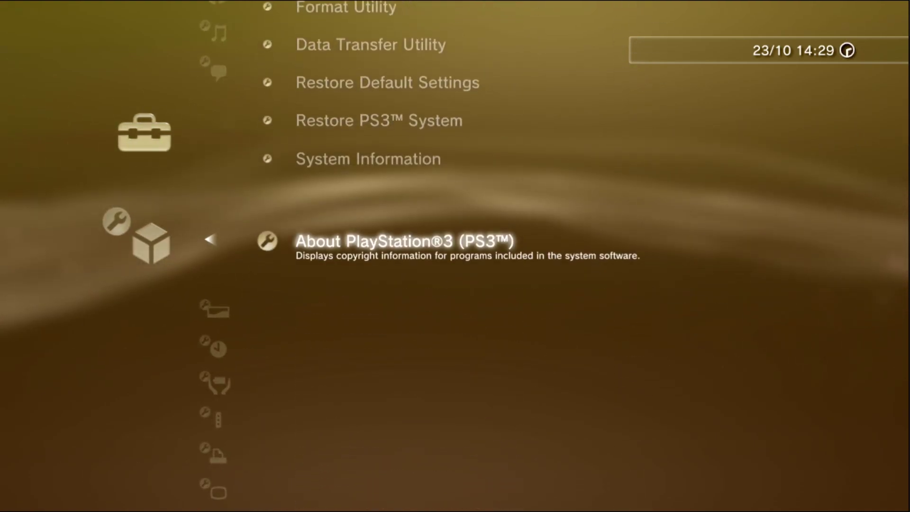
{"action": "key", "text": "Up"}
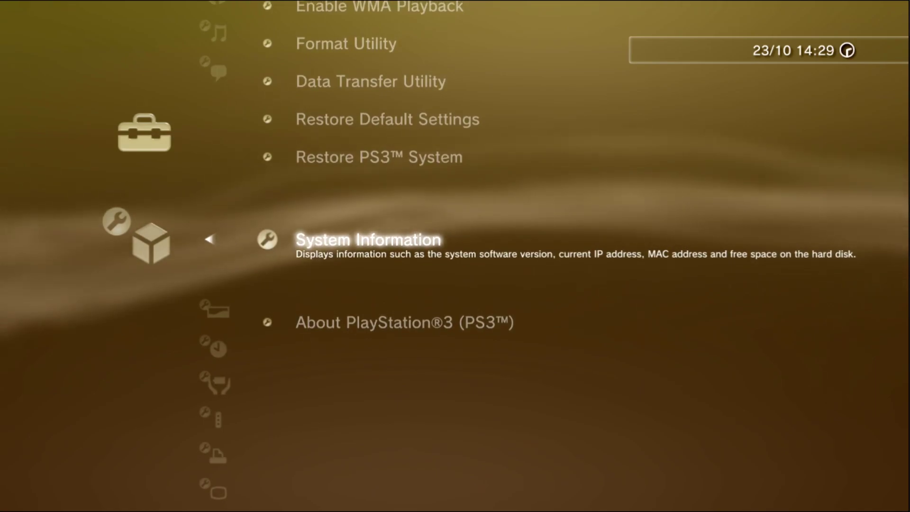
{"action": "key", "text": "Return"}
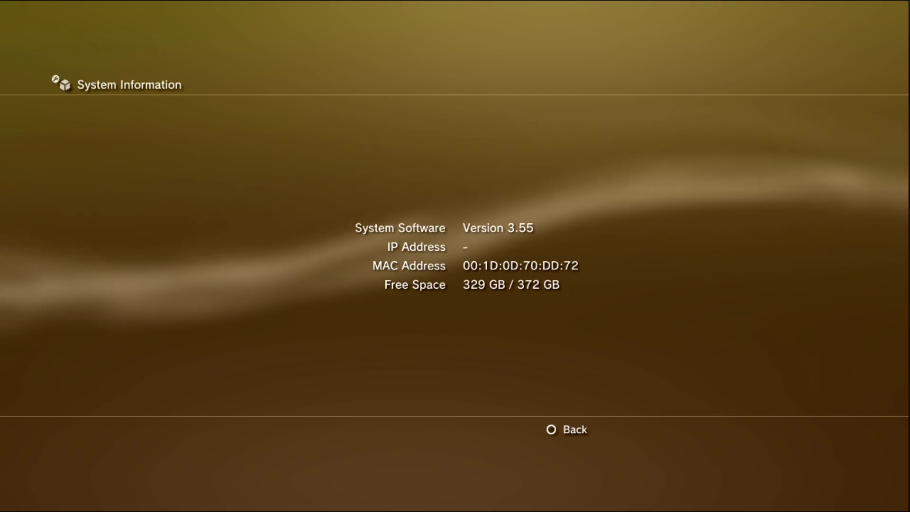
{"action": "key", "text": "ctrl+alt+shift"}
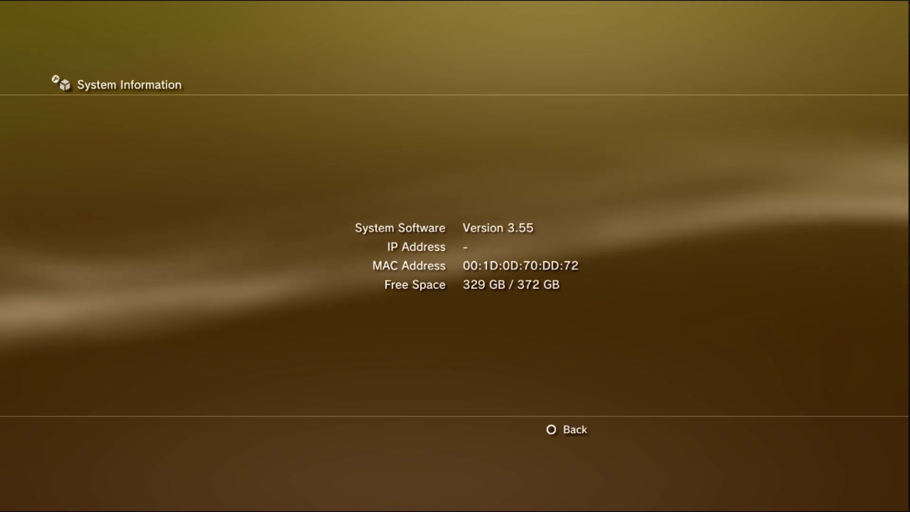
{"action": "key", "text": "Escape"}
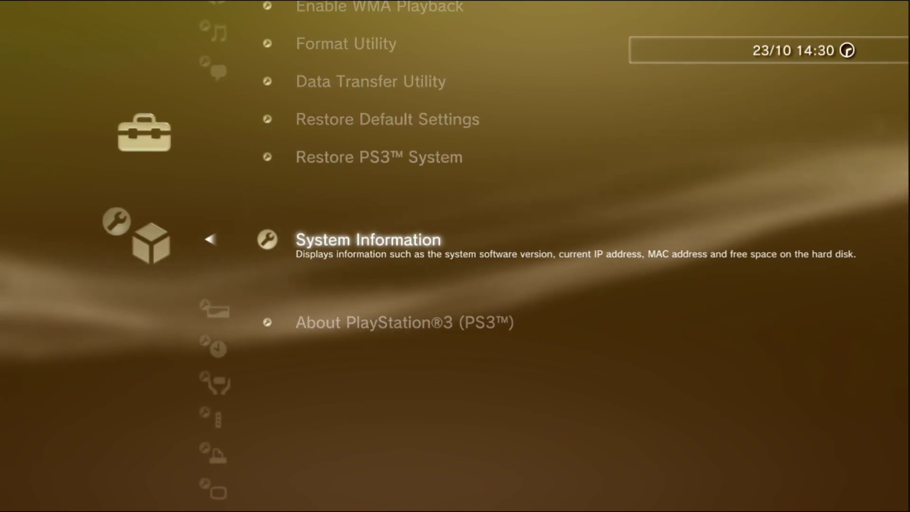
Step: Shut down the 192.168.1.14 devkit via Power Control and confirm the capture shows No Signal
{"action": "double_click", "coordinate": [539, 325]}
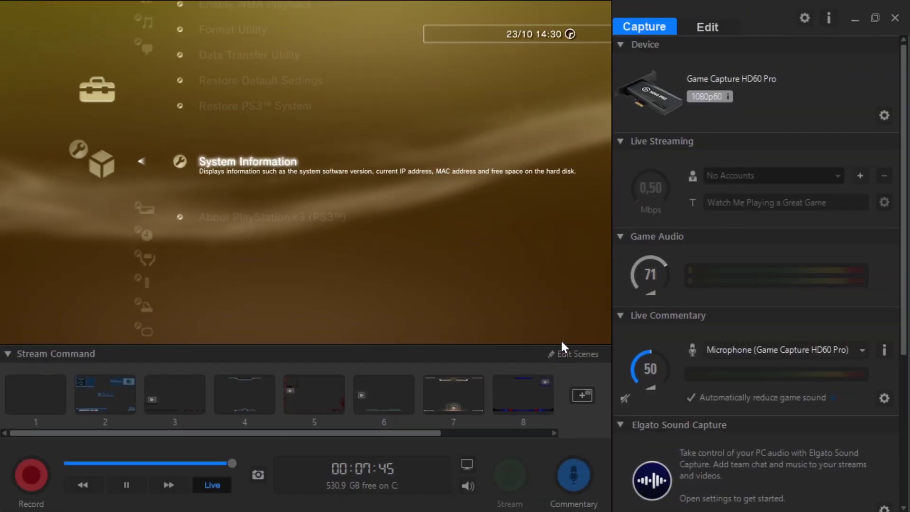
{"action": "left_click", "coordinate": [854, 20]}
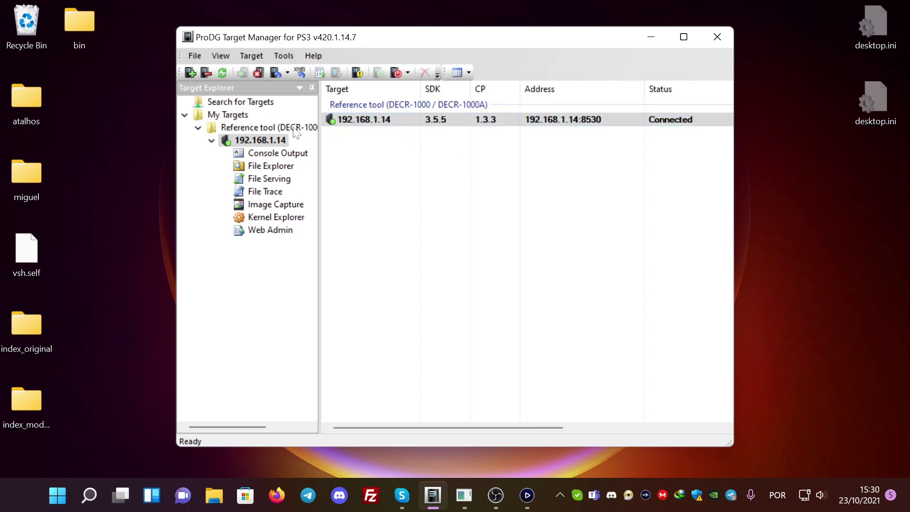
{"action": "right_click", "coordinate": [263, 138]}
{"action": "mouse_move", "coordinate": [345, 185]}
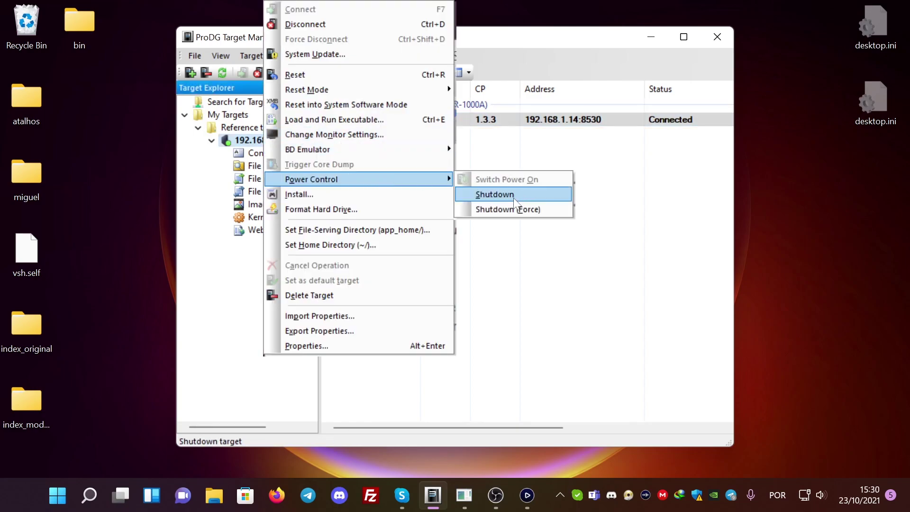
{"action": "left_click", "coordinate": [494, 194]}
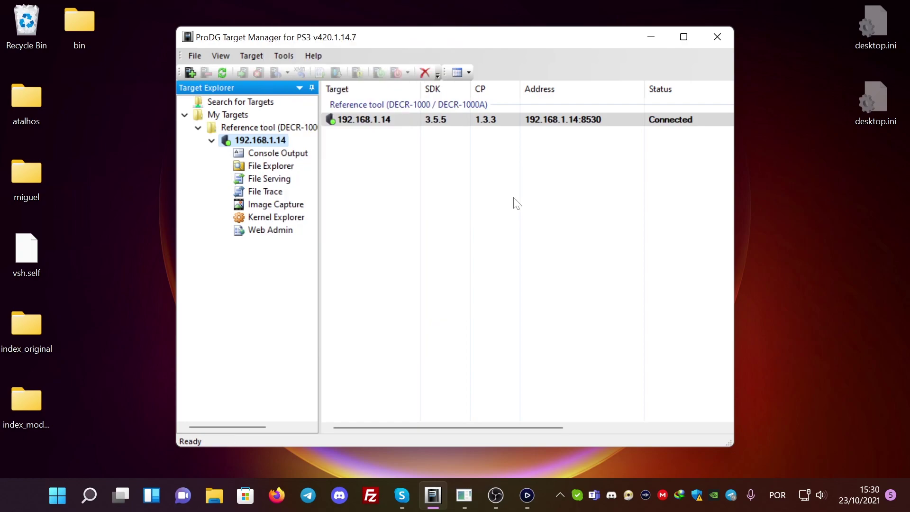
{"action": "left_click", "coordinate": [527, 497]}
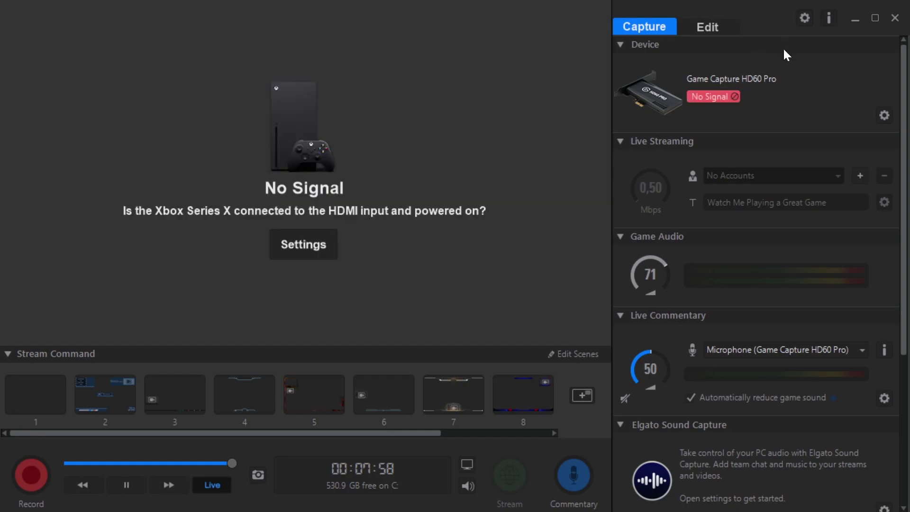
{"action": "left_click", "coordinate": [855, 20]}
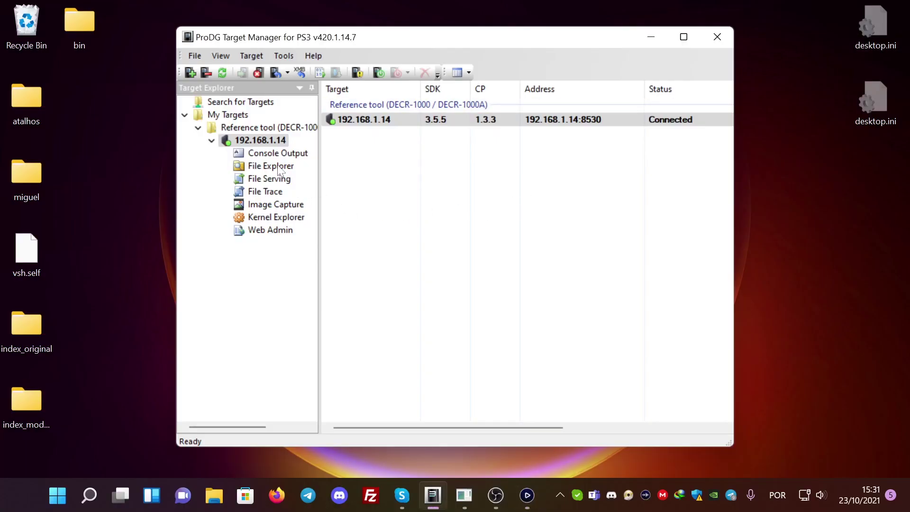
Step: Point the devkit's app_home directory to the Desktop's index_modified folder
{"action": "right_click", "coordinate": [263, 141]}
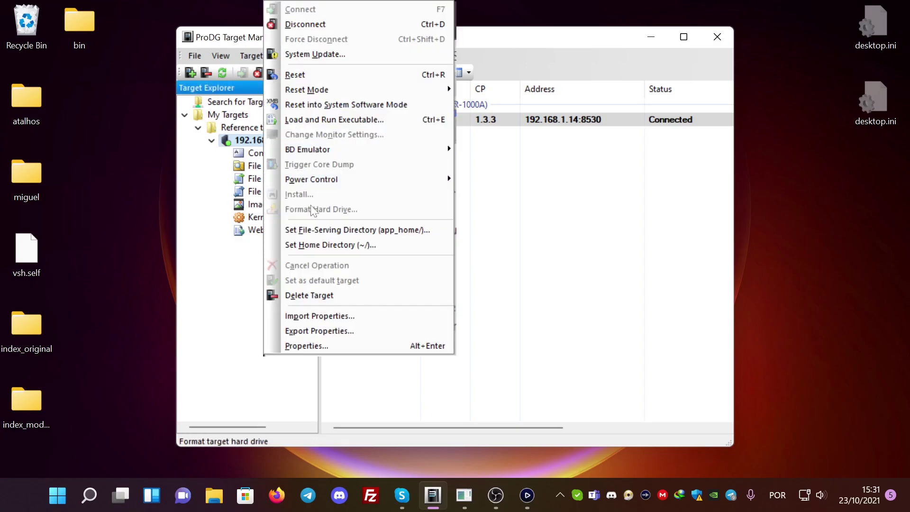
{"action": "left_click", "coordinate": [314, 229]}
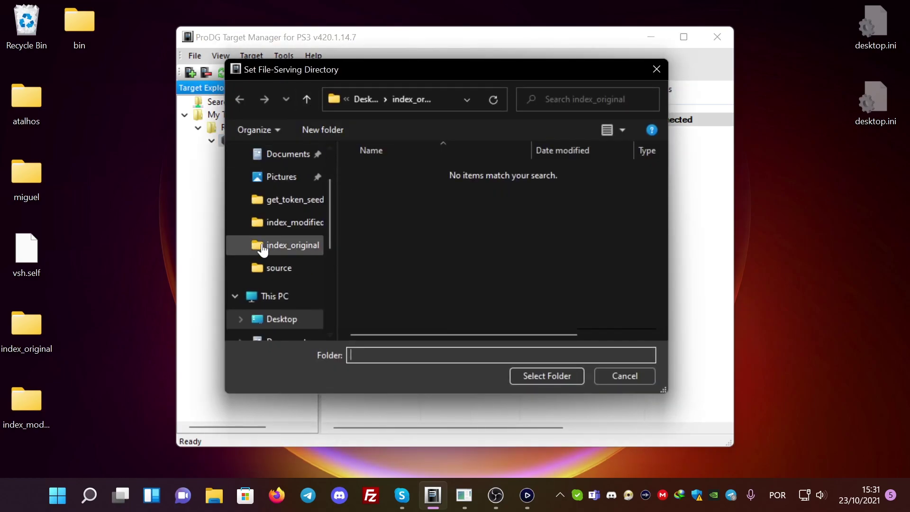
{"action": "scroll", "coordinate": [266, 247], "scroll_direction": "down", "scroll_amount": 2}
{"action": "scroll", "coordinate": [309, 209], "scroll_direction": "up", "scroll_amount": 3}
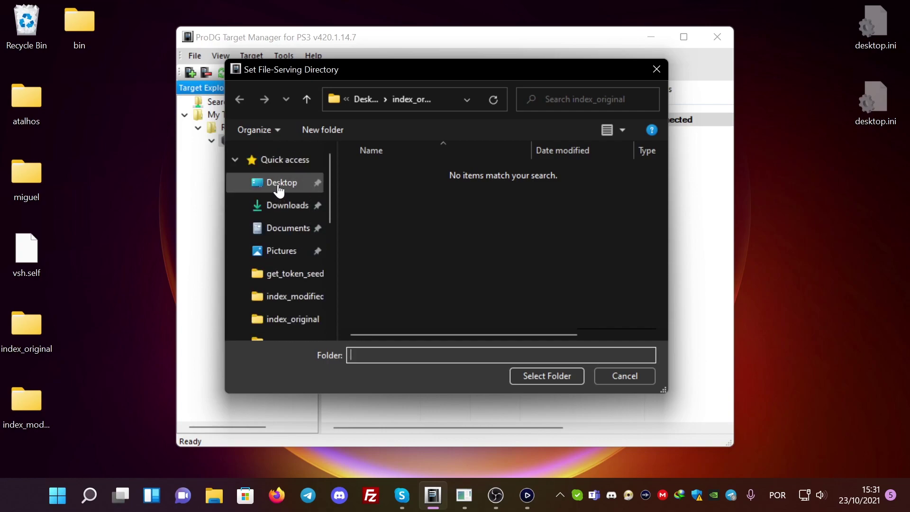
{"action": "left_click", "coordinate": [285, 190]}
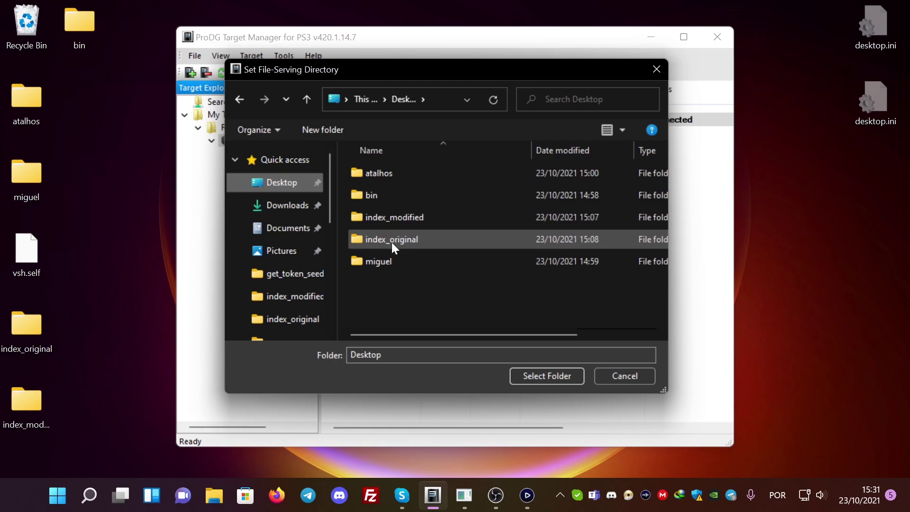
{"action": "double_click", "coordinate": [392, 219]}
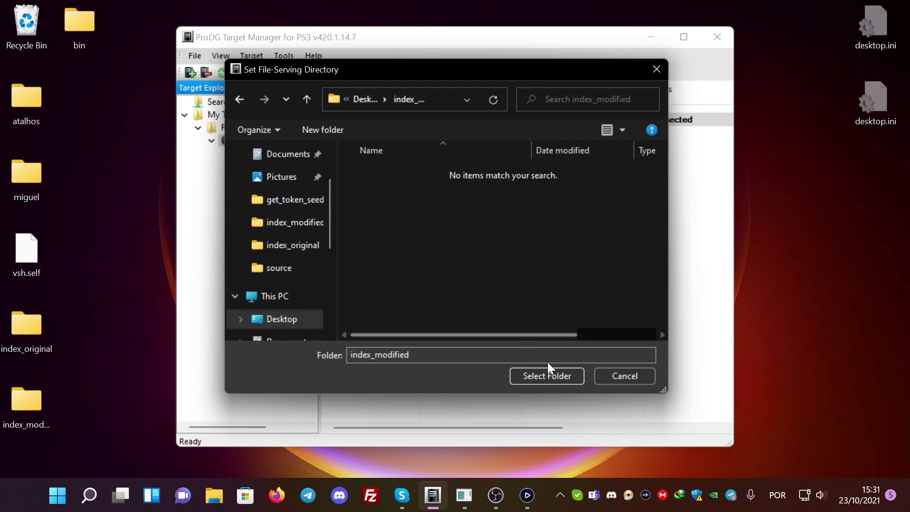
{"action": "left_click", "coordinate": [556, 376]}
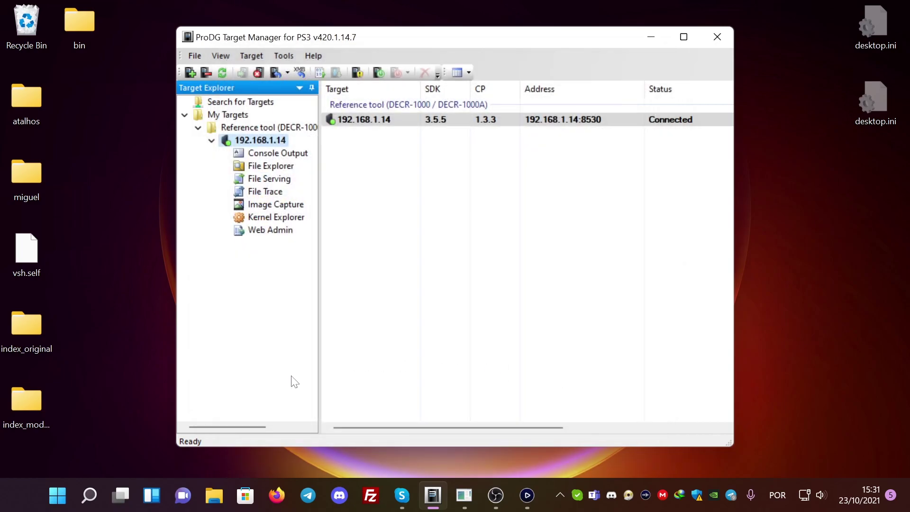
Step: Open index_modified's version.txt in Notepad++, confirm release 09.9900, and close it
{"action": "double_click", "coordinate": [46, 408]}
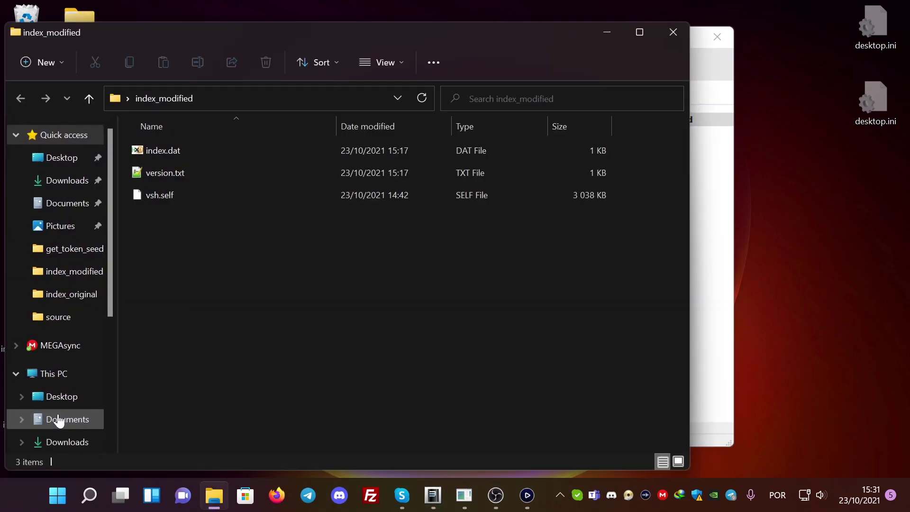
{"action": "double_click", "coordinate": [170, 175]}
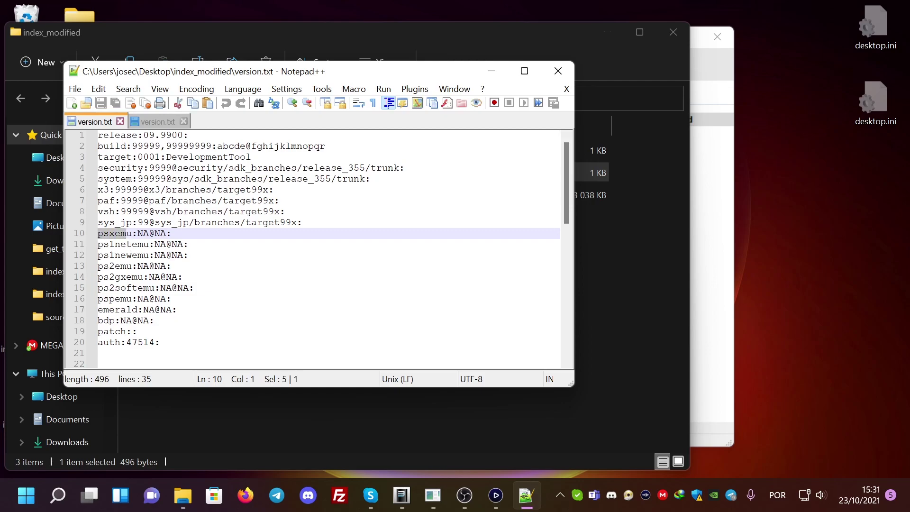
{"action": "left_click", "coordinate": [548, 78]}
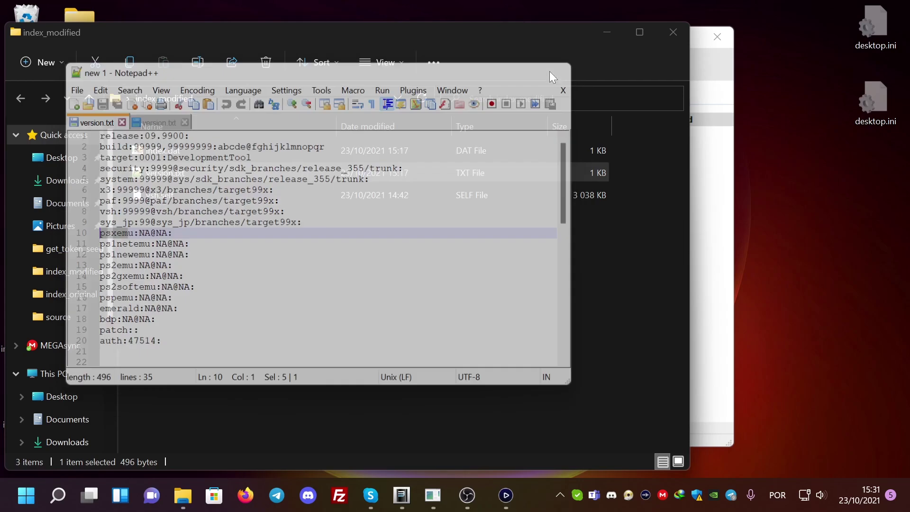
Step: Close the folder window, reset 192.168.1.14 into System Software Mode, and view the live capture
{"action": "left_click", "coordinate": [672, 32]}
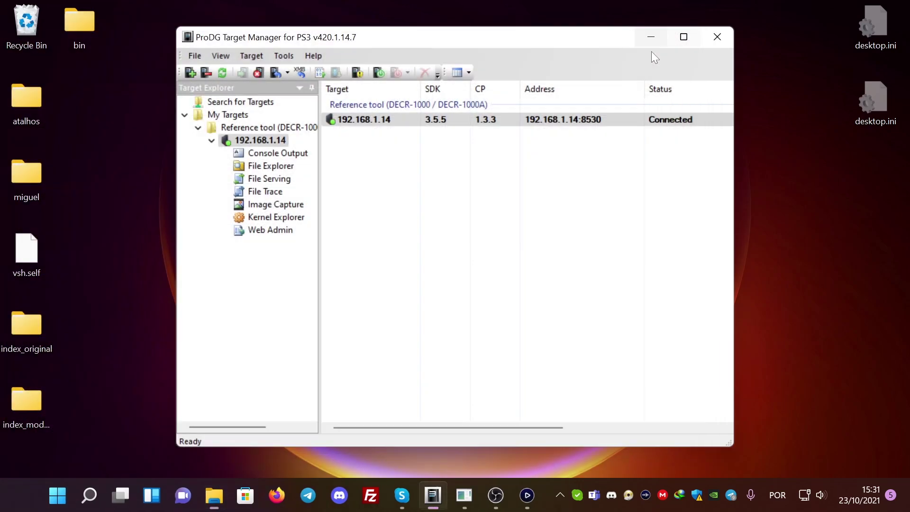
{"action": "right_click", "coordinate": [262, 141]}
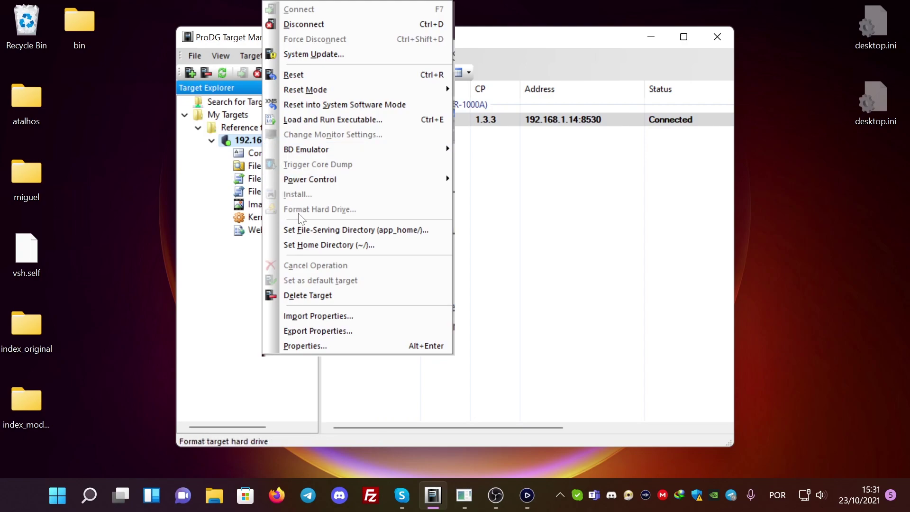
{"action": "left_click", "coordinate": [349, 104]}
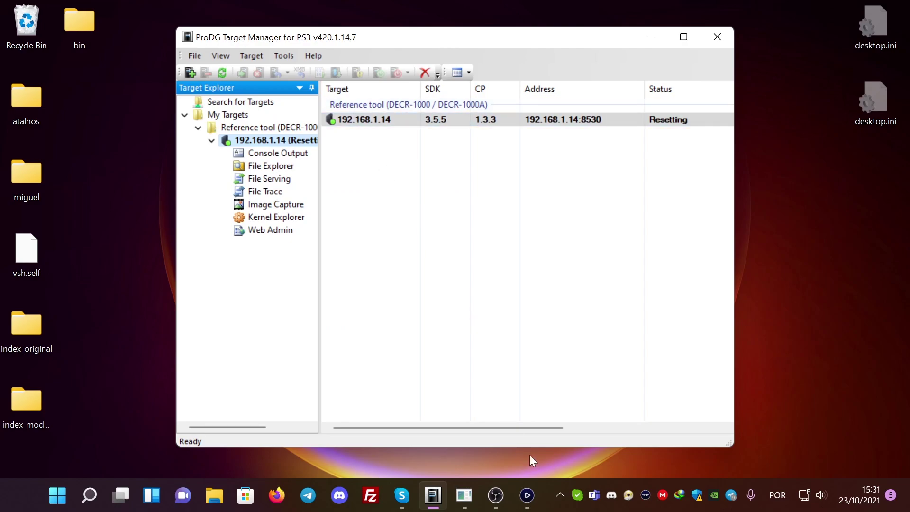
{"action": "left_click", "coordinate": [531, 501]}
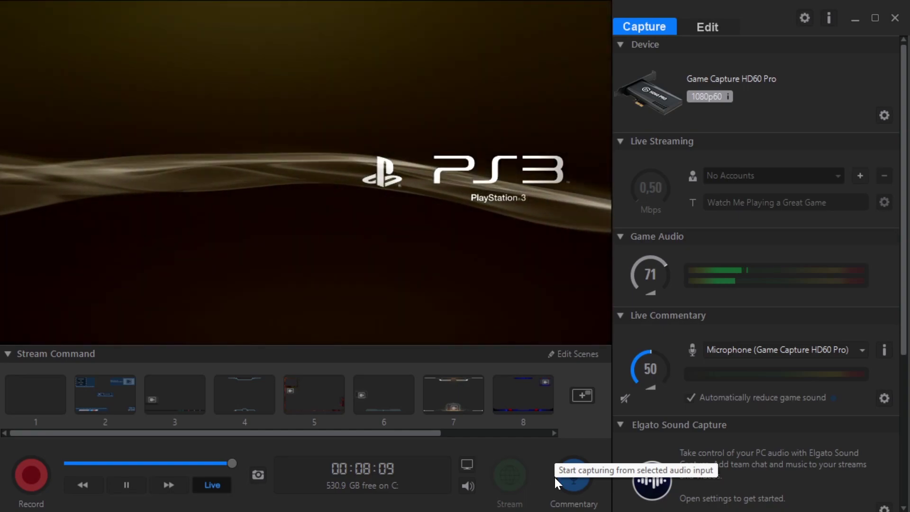
Step: Enable Commentary microphone capture while watching the devkit reboot in the preview
{"action": "left_click", "coordinate": [555, 477]}
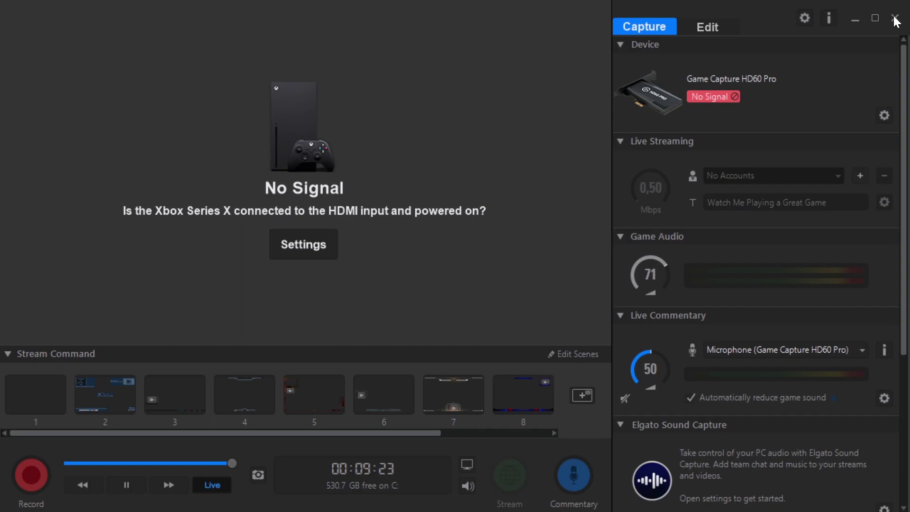
Step: Close Game Capture HD and highlight the 'internal mode (QA flag…)' line in the 192.168.1.14 console log
{"action": "left_click", "coordinate": [894, 19]}
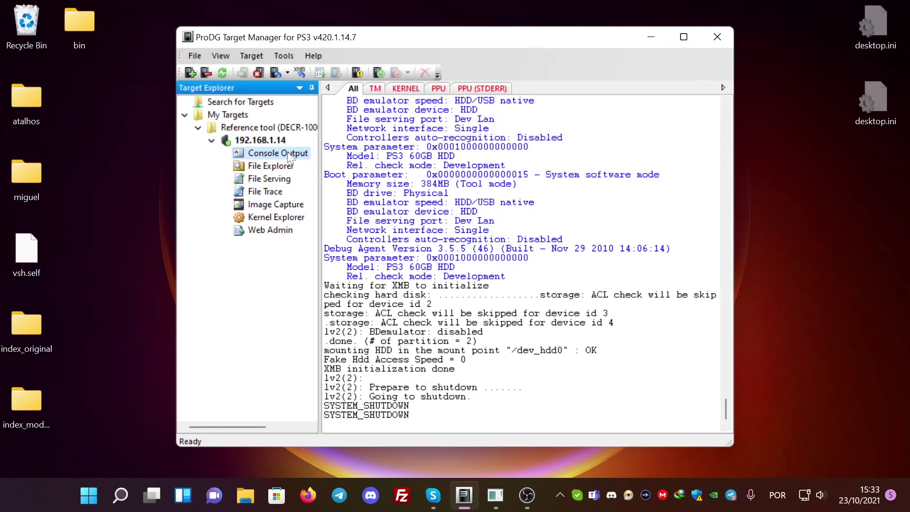
{"action": "scroll", "coordinate": [521, 263], "scroll_direction": "up", "scroll_amount": 9}
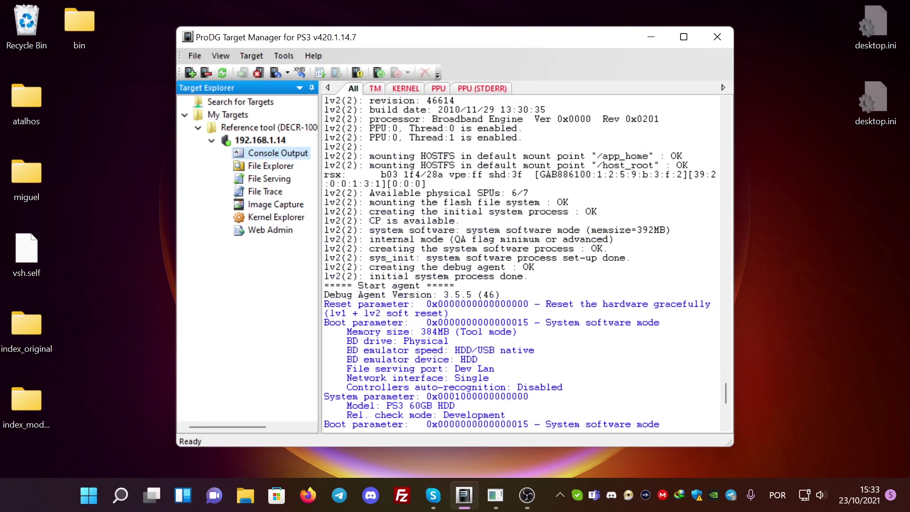
{"action": "scroll", "coordinate": [521, 262], "scroll_direction": "up", "scroll_amount": 4}
{"action": "scroll", "coordinate": [521, 263], "scroll_direction": "up", "scroll_amount": 12}
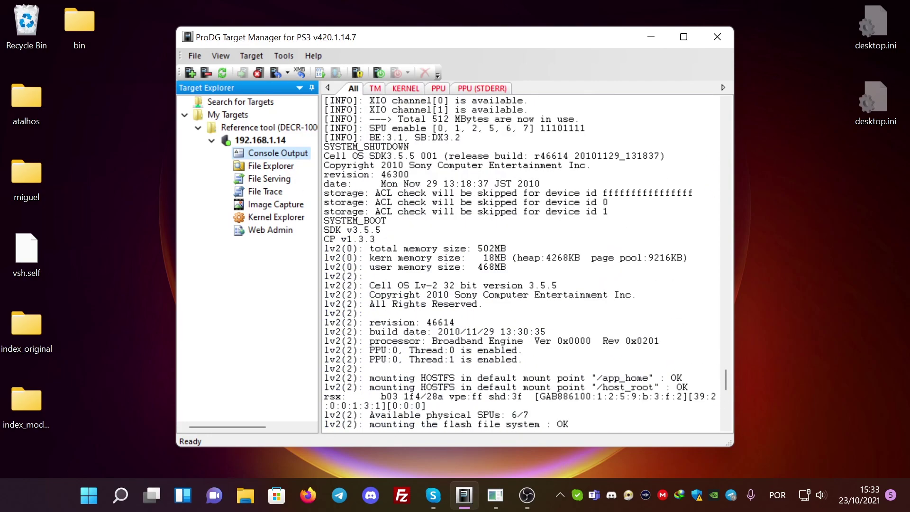
{"action": "scroll", "coordinate": [521, 263], "scroll_direction": "up", "scroll_amount": 16}
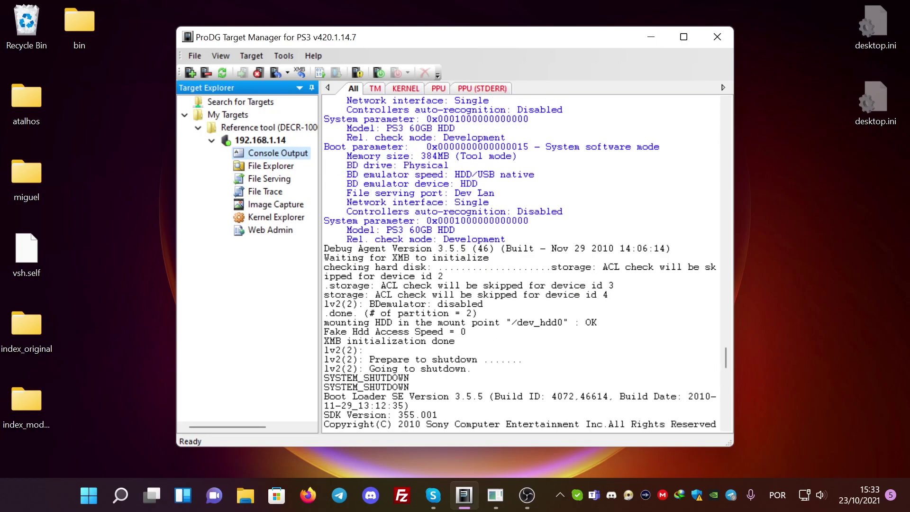
{"action": "scroll", "coordinate": [521, 263], "scroll_direction": "up", "scroll_amount": 16}
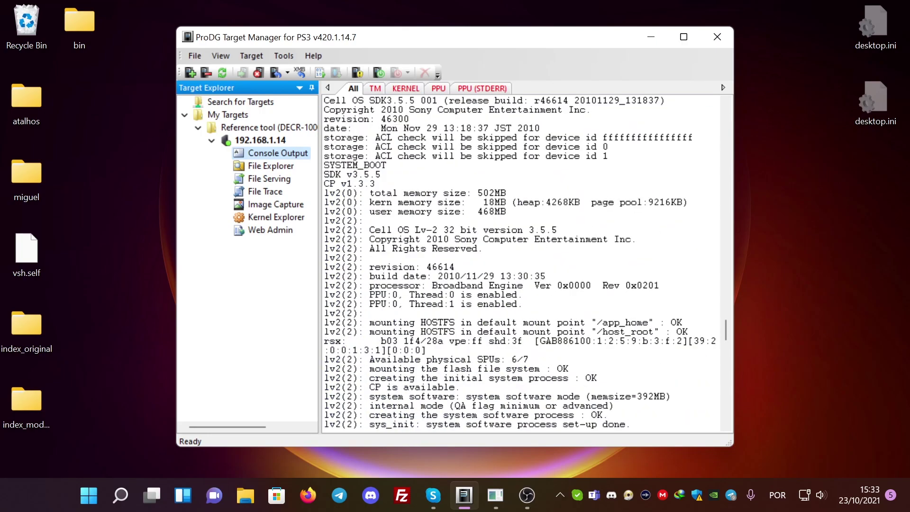
{"action": "scroll", "coordinate": [521, 263], "scroll_direction": "up", "scroll_amount": 11}
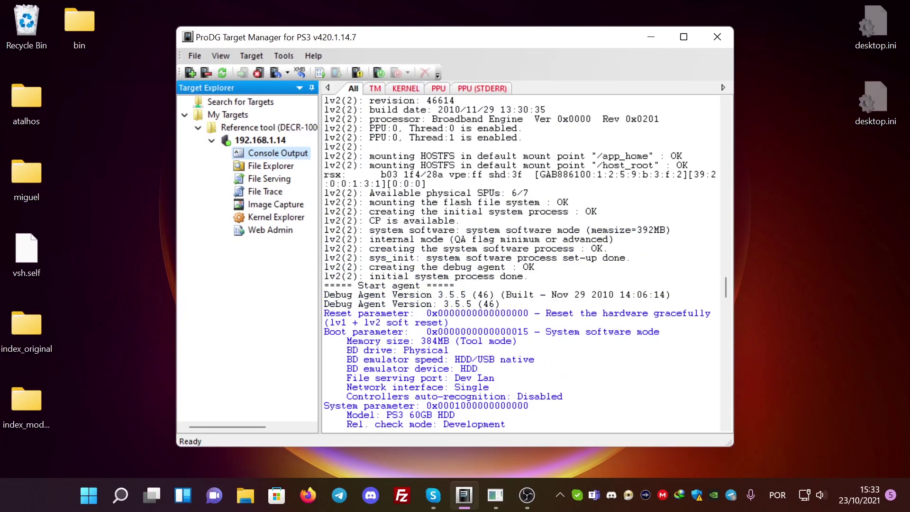
{"action": "left_click_drag", "start_coordinate": [614, 239], "coordinate": [323, 240]}
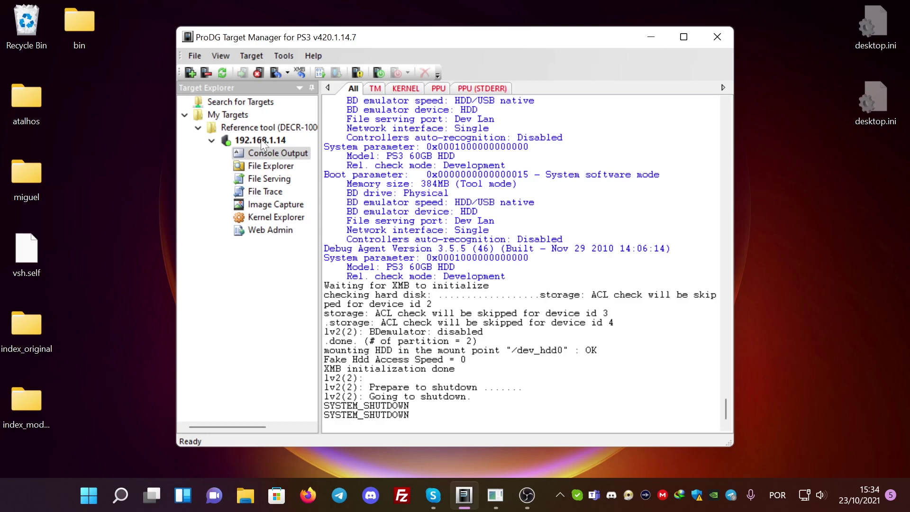
Step: Bring up the 192.168.1.14 target's context menu, then dismiss it without choosing an action
{"action": "right_click", "coordinate": [261, 138]}
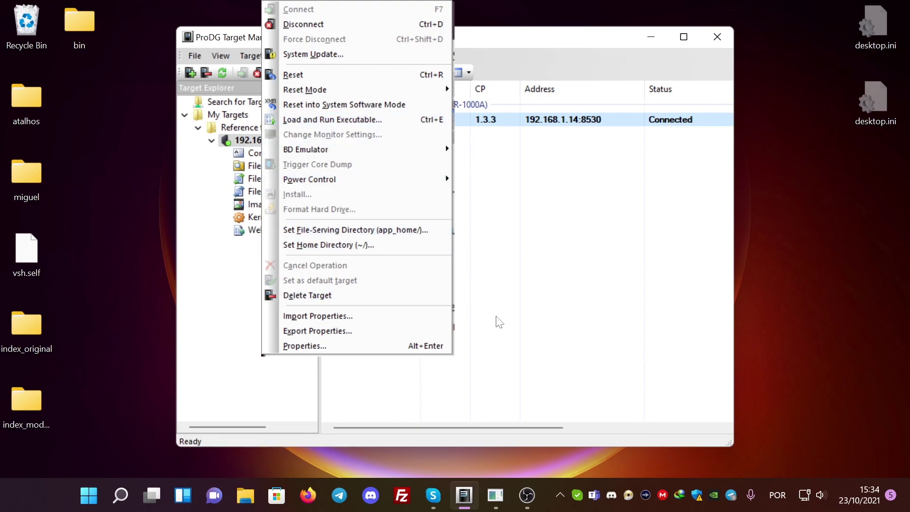
{"action": "left_click", "coordinate": [544, 253]}
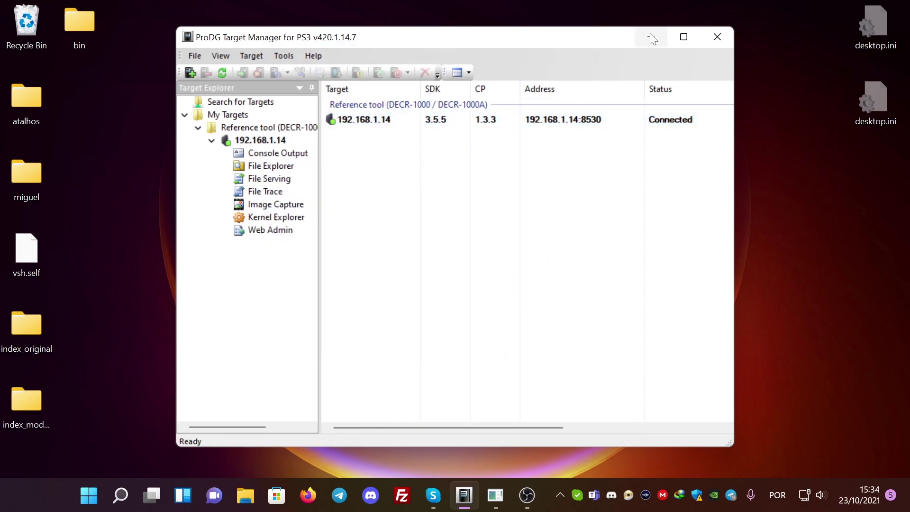